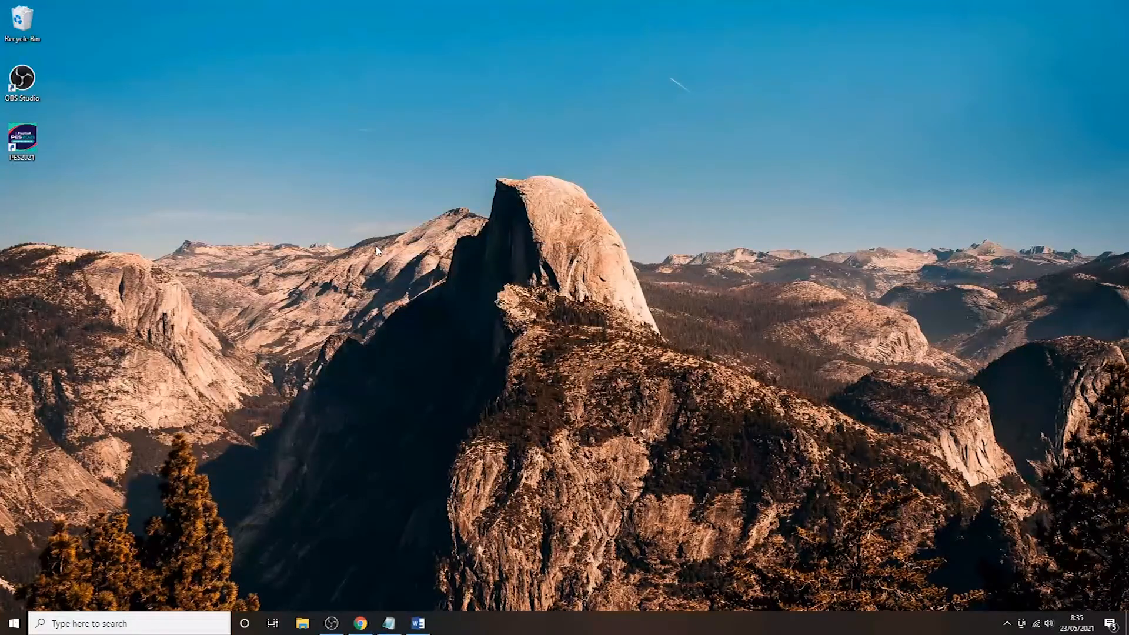
- Restore the Chrome window showing the Gmail inbox from the taskbar
click(360, 622)
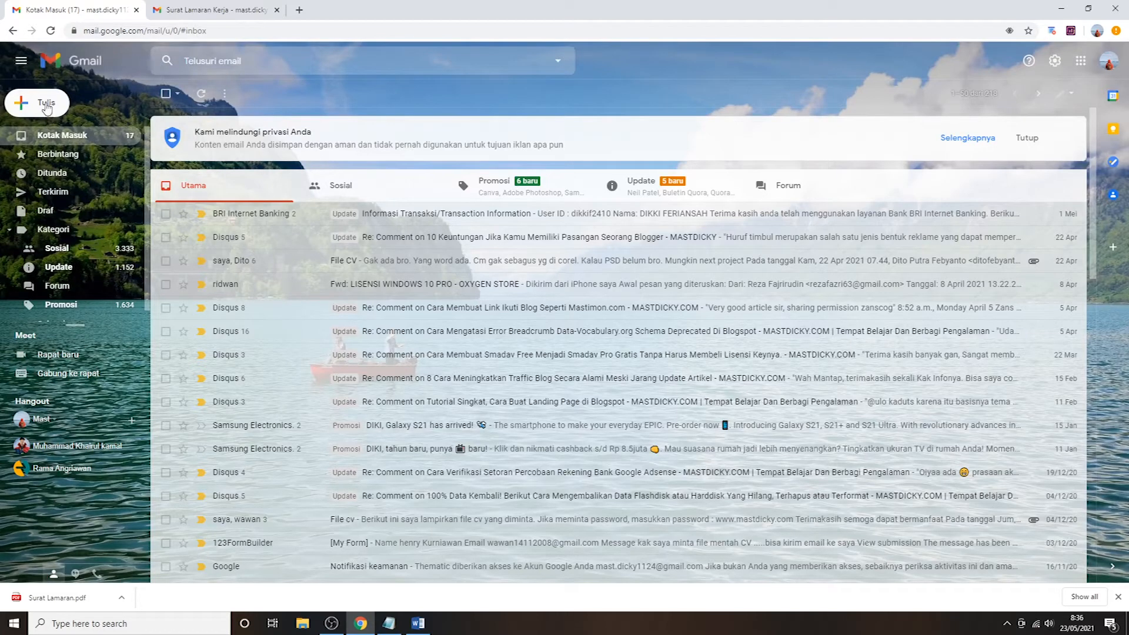
- Start a new Gmail message and copy the recipient's e-mail address from the Notepad notes
click(47, 107)
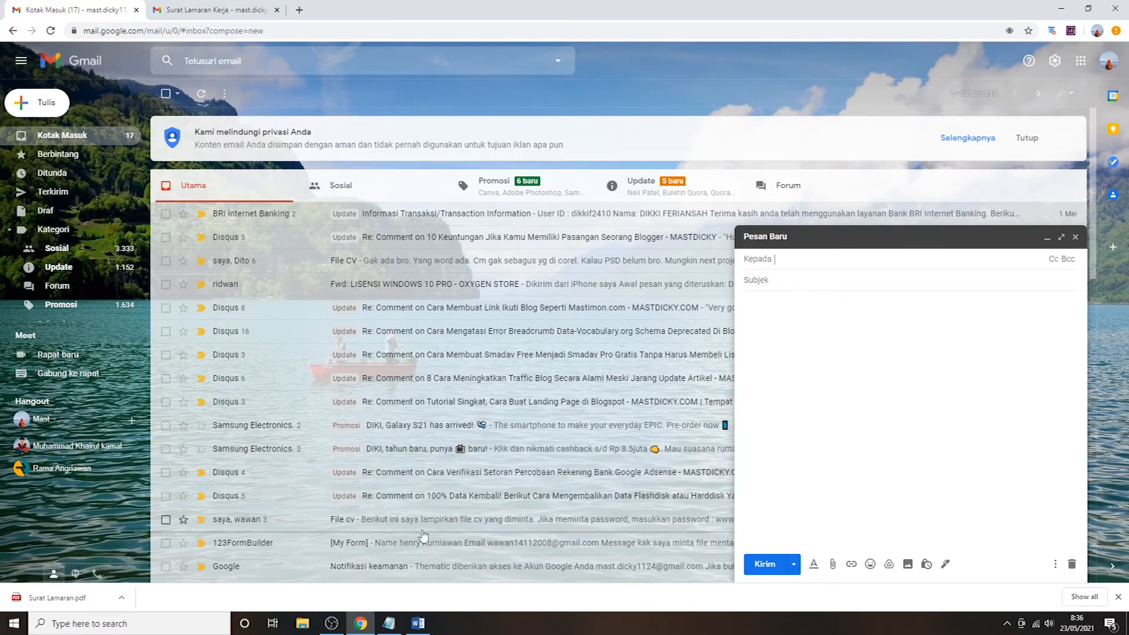
click(388, 623)
key(ctrl+Home)
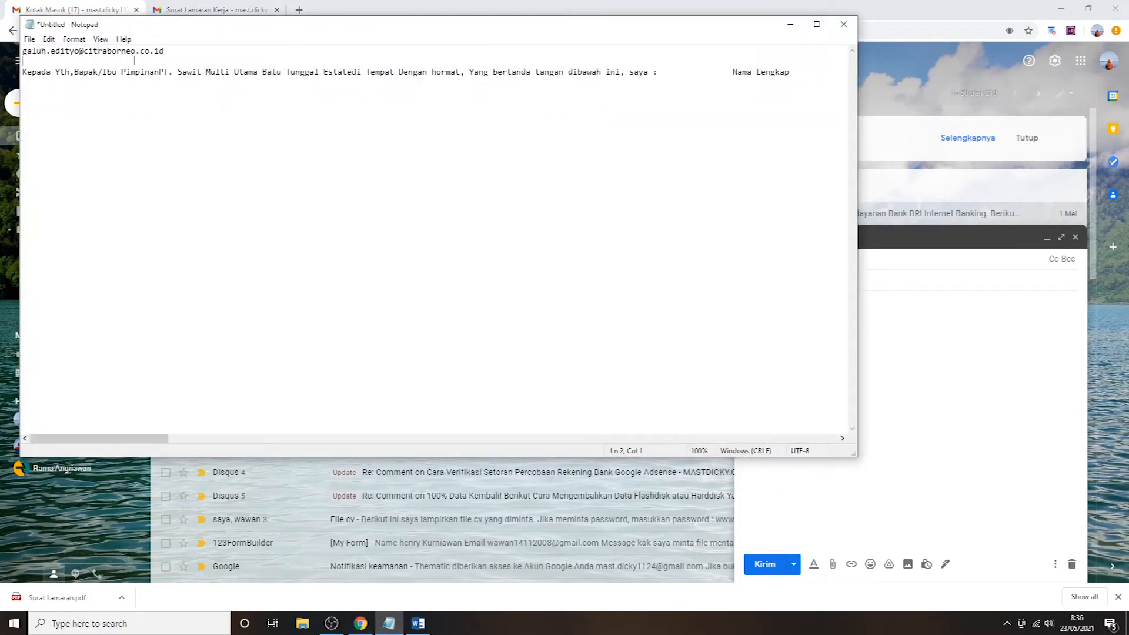
drag(166, 51, 24, 42)
key(ctrl+c)
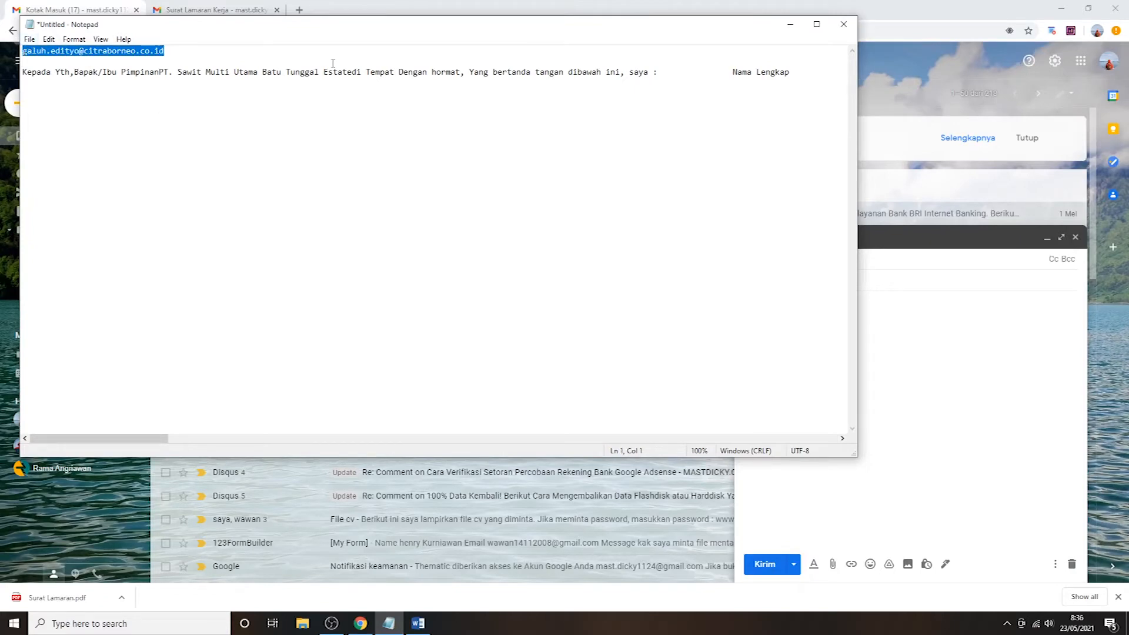
click(791, 25)
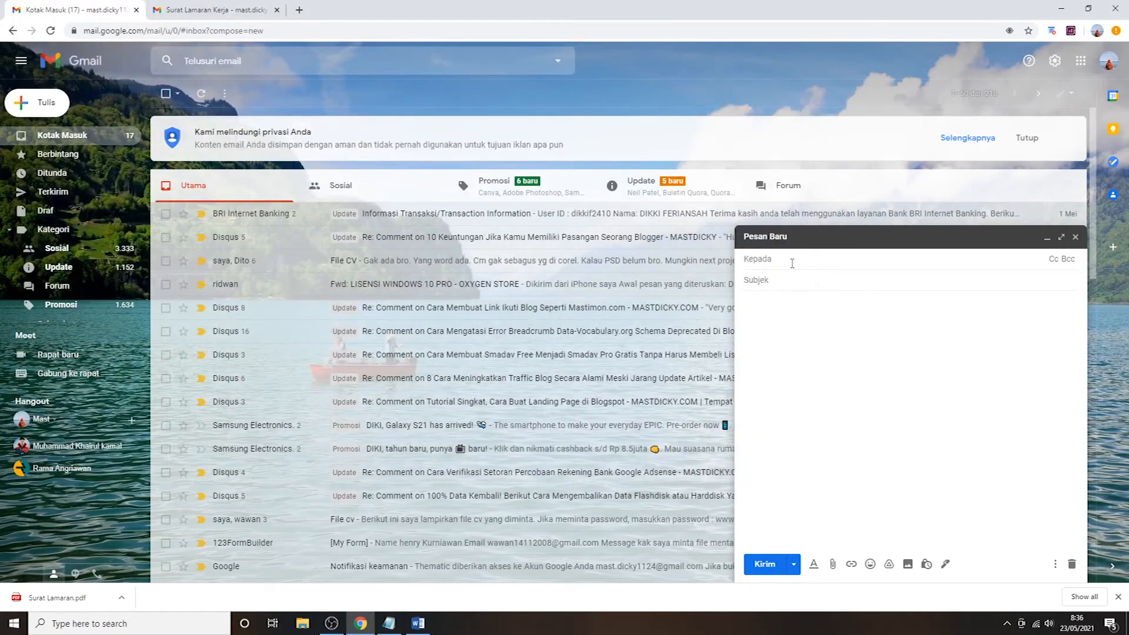
- Paste the recipient's address into Kepada and enter the subject 'Surat Lamaran Kerja'
key(ctrl+v)
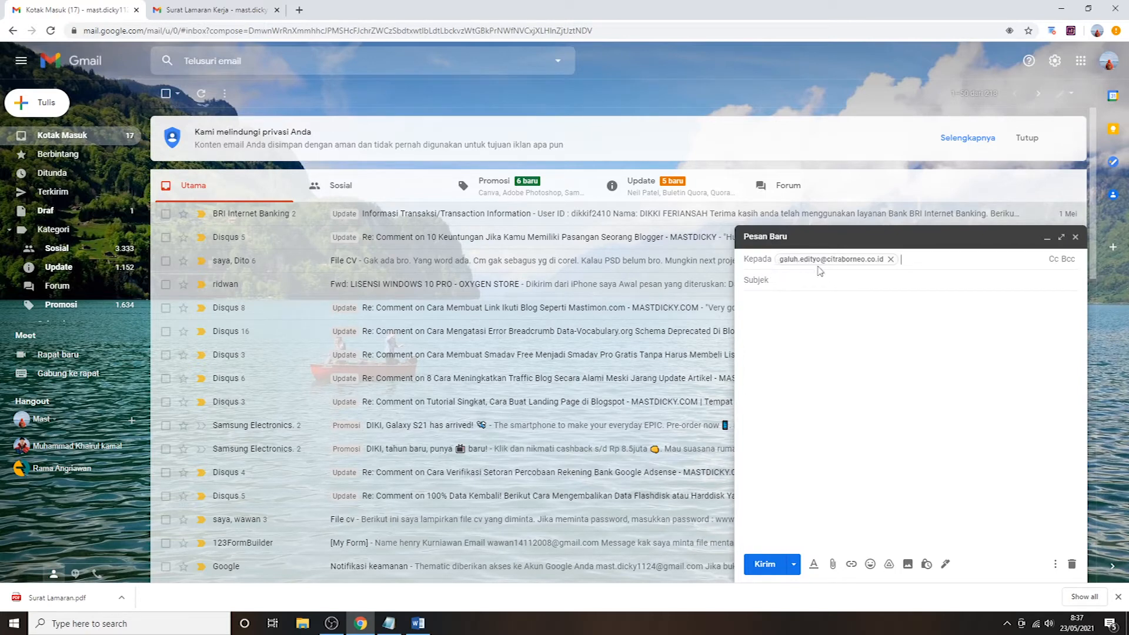
click(760, 283)
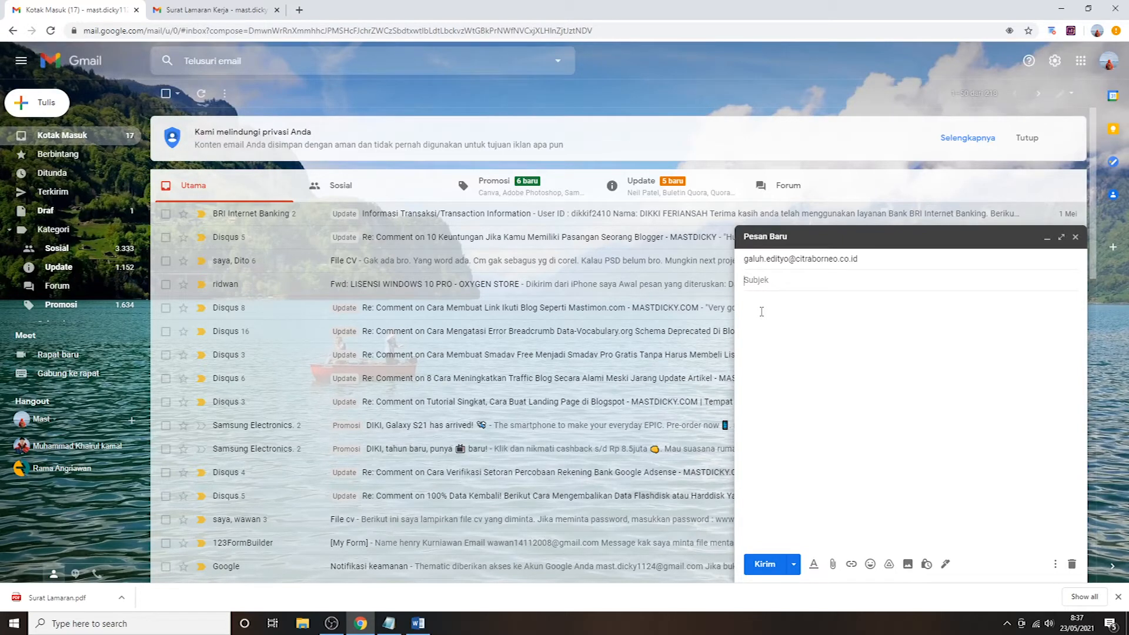
text(s)
key(BackSpace)
text(Surat Lamaran Kerja)
click(761, 312)
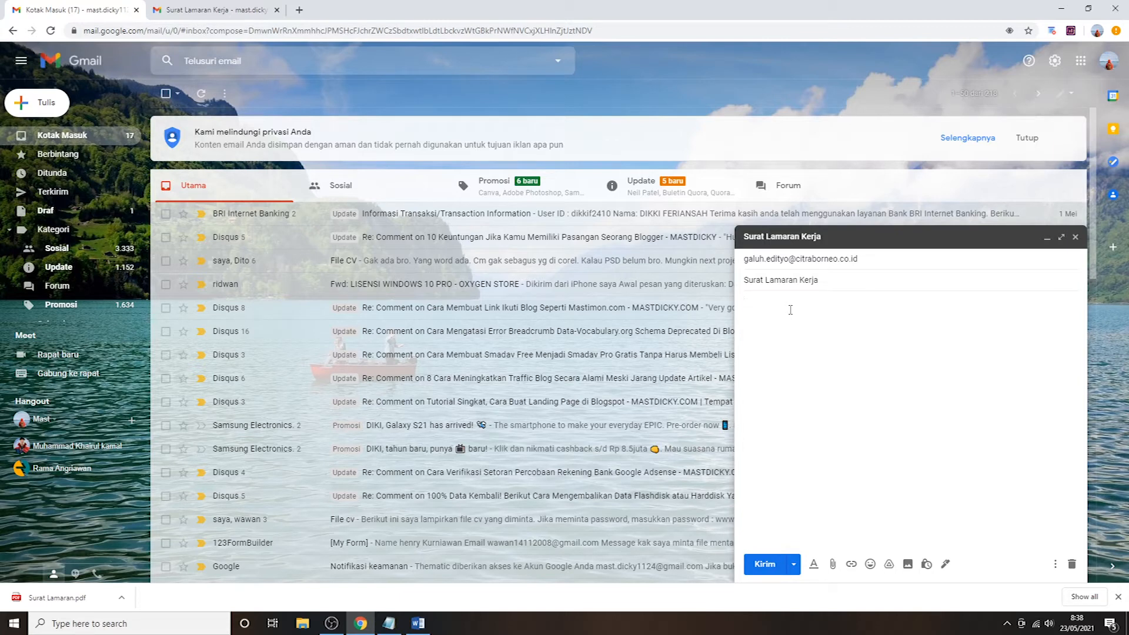
- Copy the letter body from the earlier sent application email and paste it into the draft body
click(200, 7)
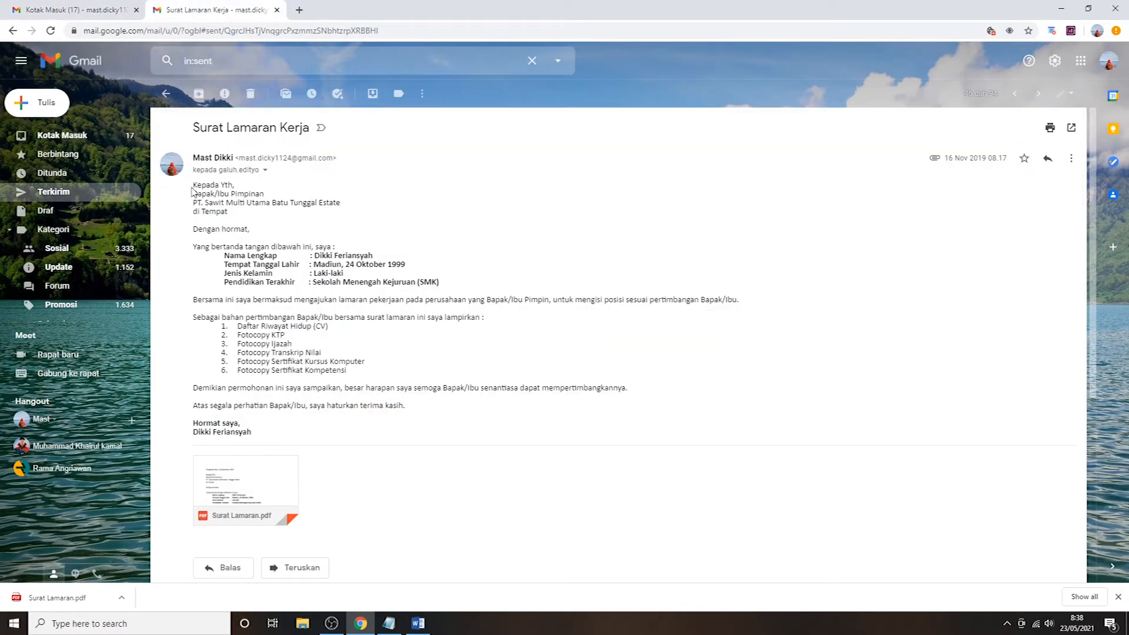
drag(194, 186, 344, 437)
key(ctrl+Tab)
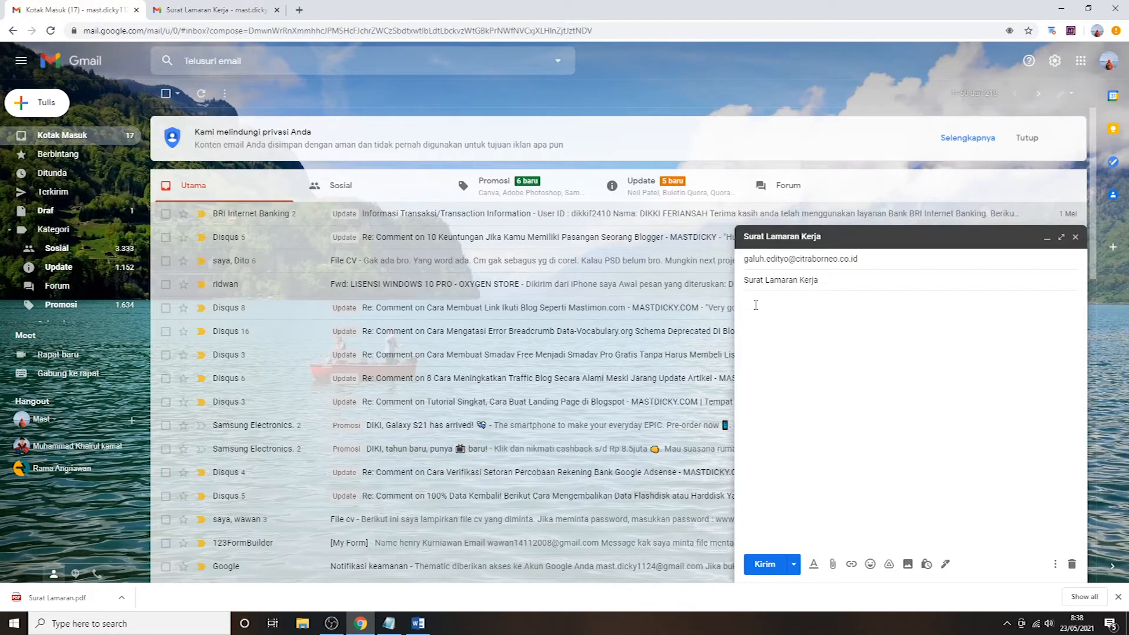
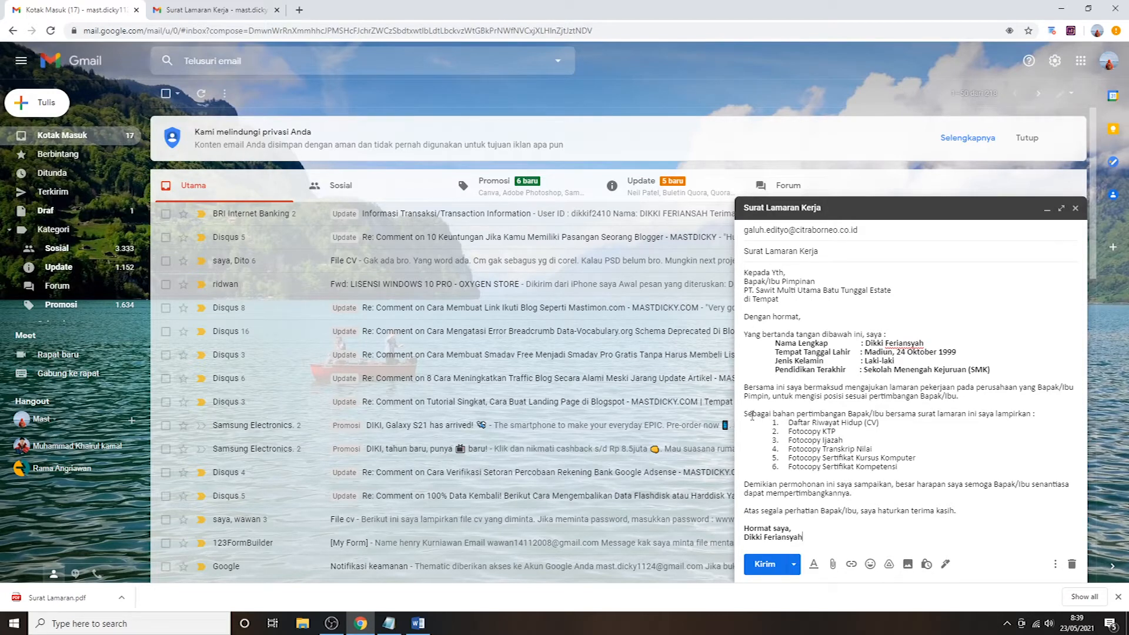
drag(744, 414, 905, 467)
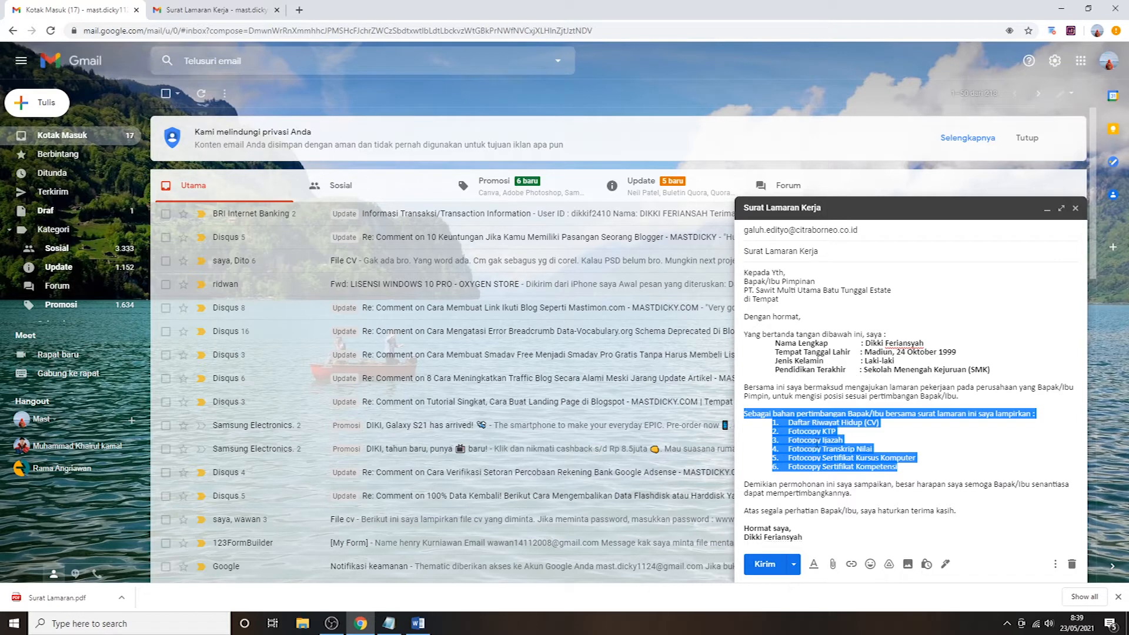
click(905, 467)
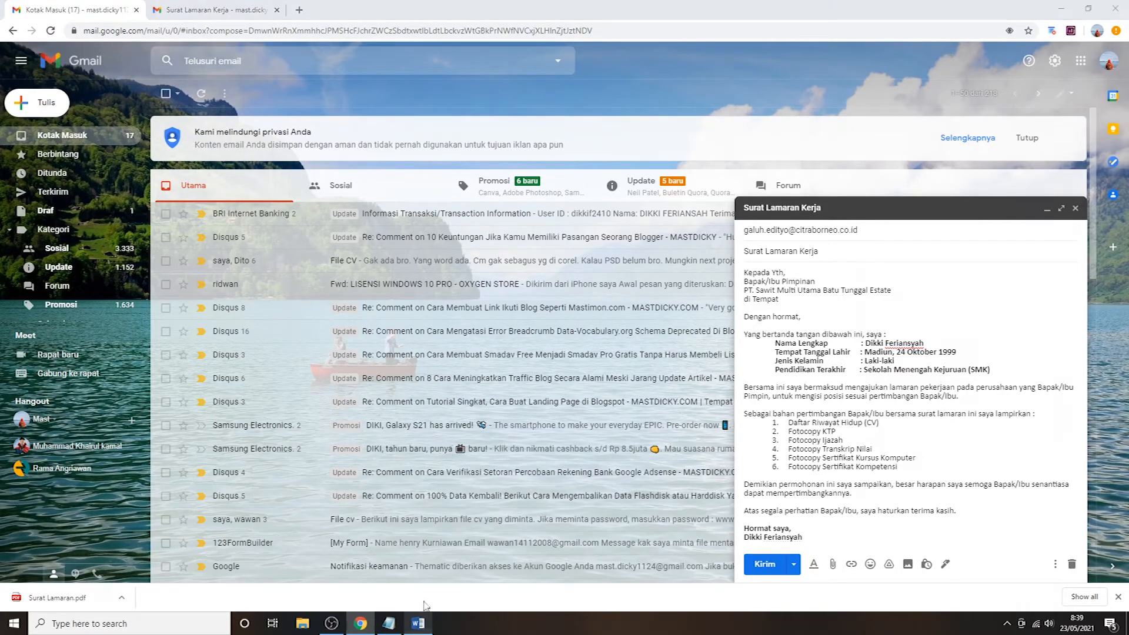
- Drag the Word ruler's left indent marker left so the letter text shifts further left
click(418, 624)
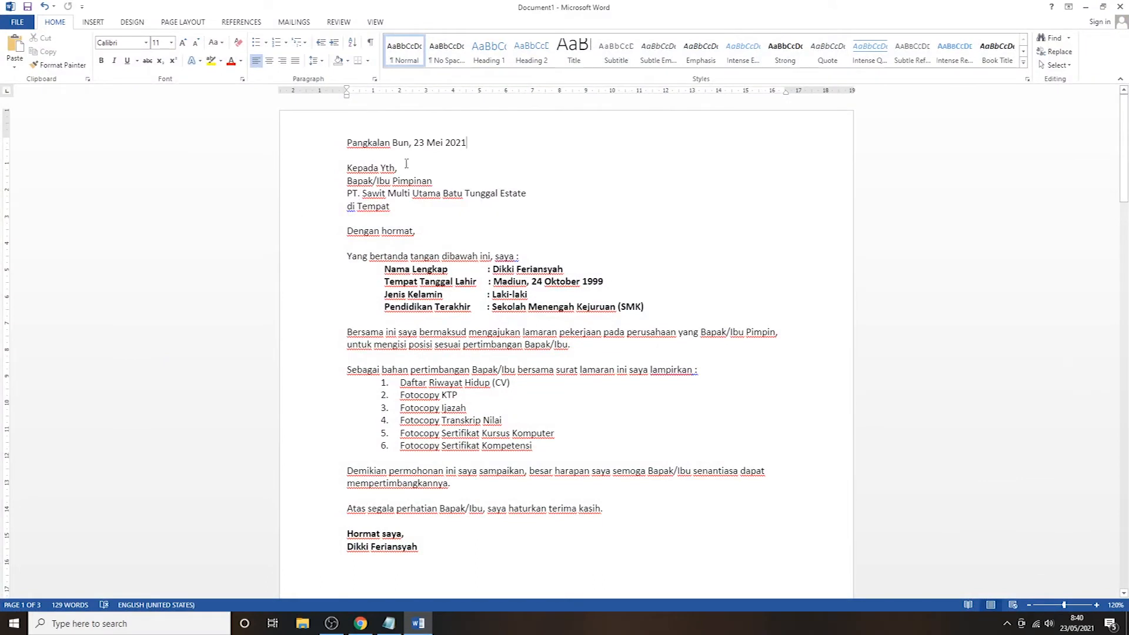
scroll(453, 304, down, 4)
scroll(454, 304, up, 4)
click(363, 624)
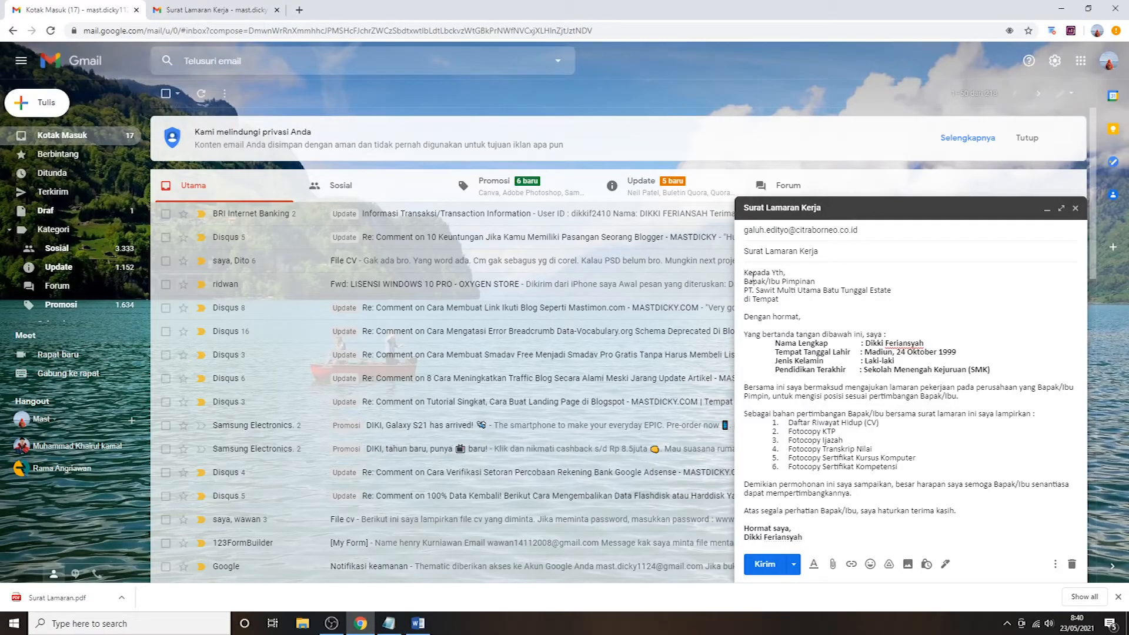
click(416, 623)
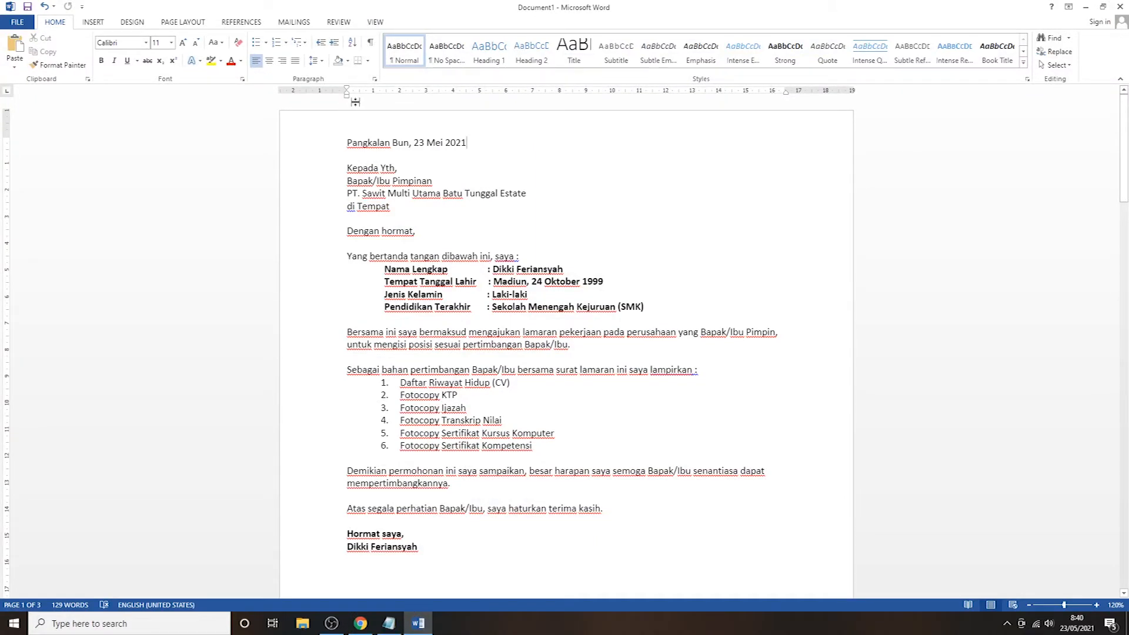
drag(347, 95, 322, 102)
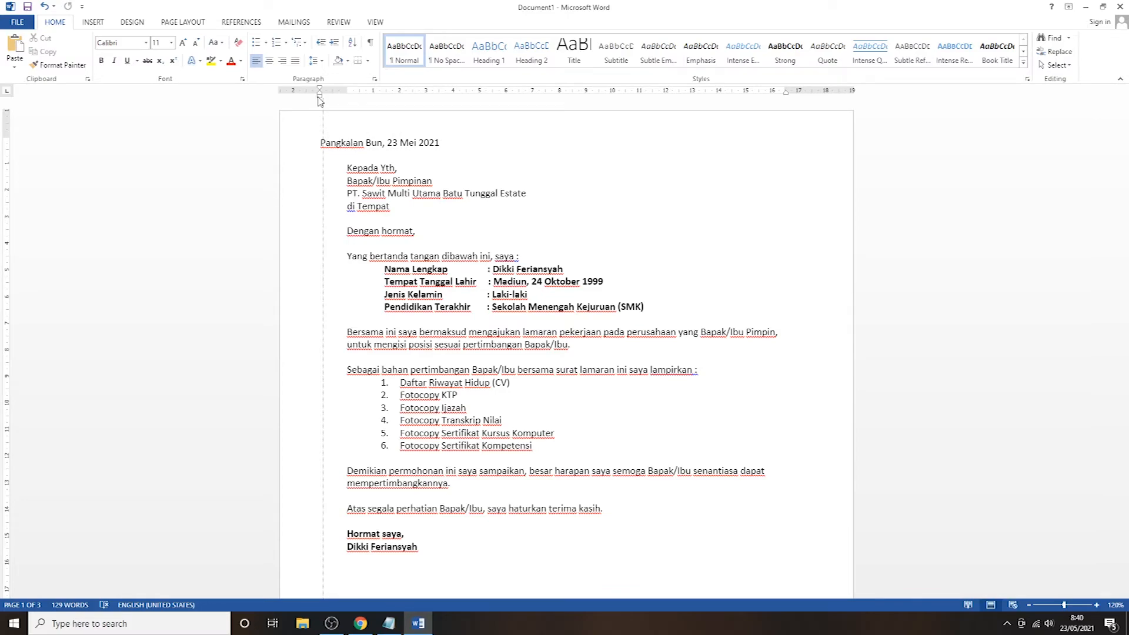
key(ctrl+a)
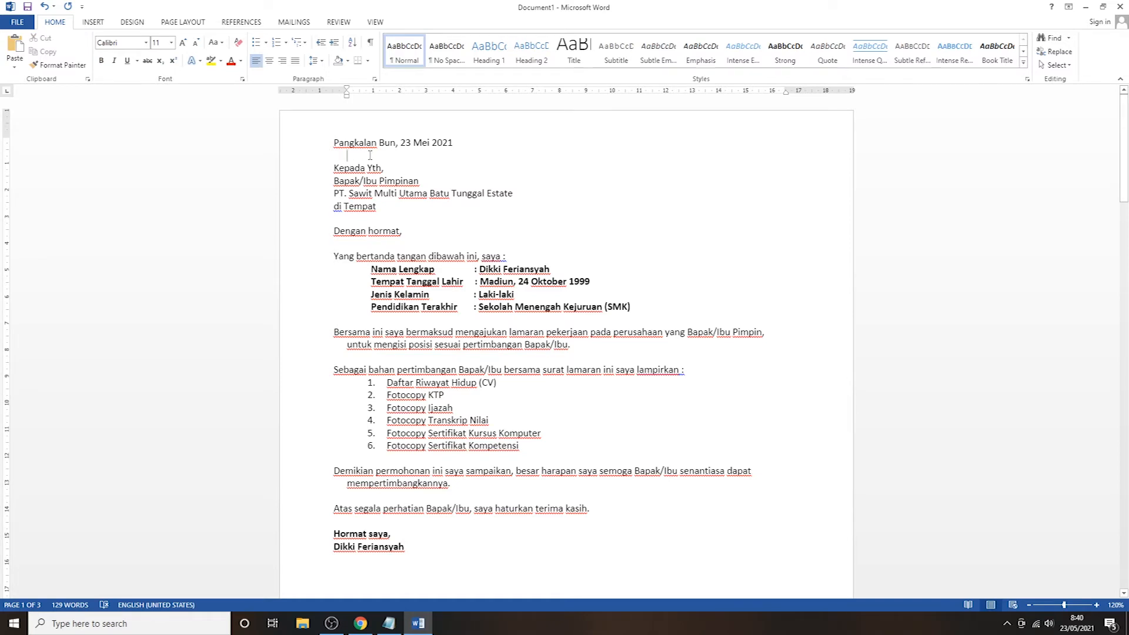
click(394, 153)
click(360, 623)
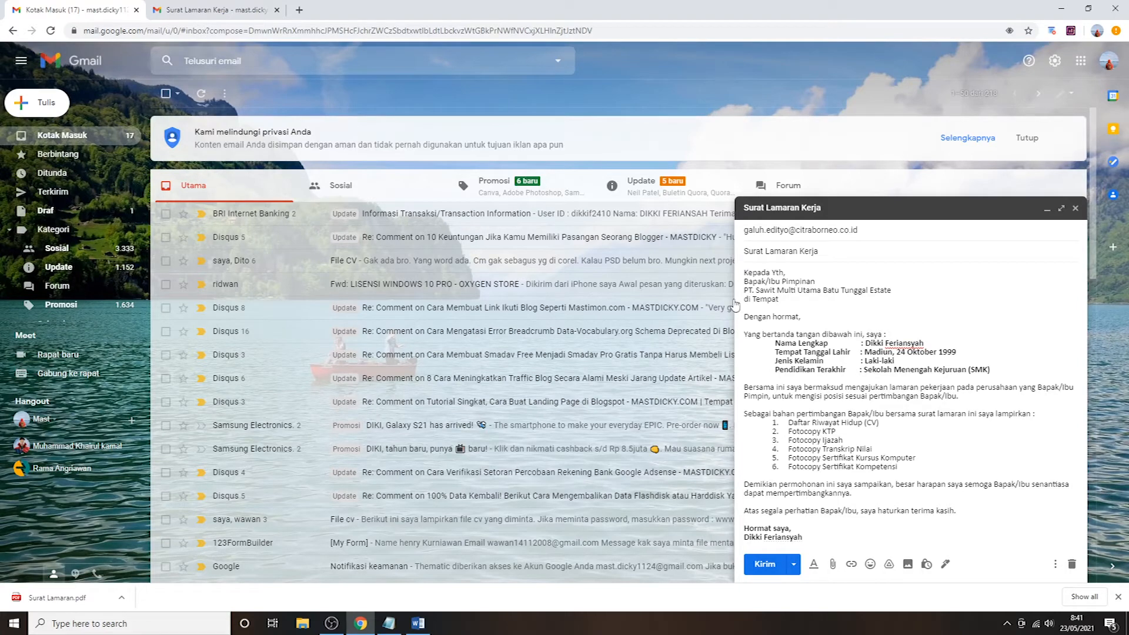
click(418, 623)
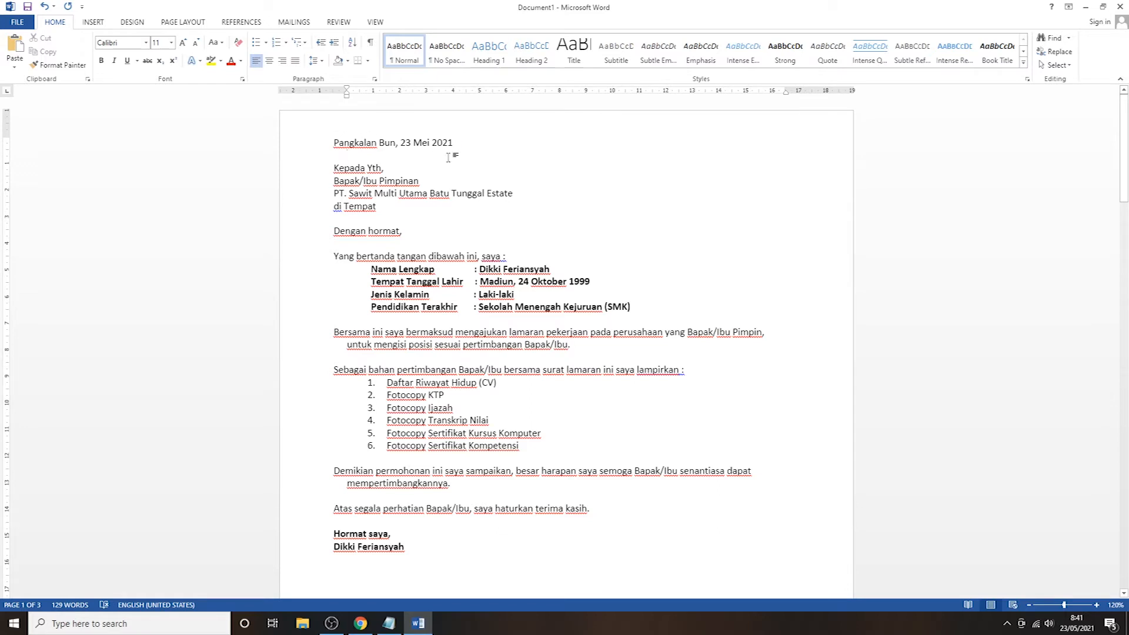
- Scroll through the three-page Word letter after briefly checking the Gmail draft
scroll(469, 265, down, 2)
scroll(469, 267, down, 15)
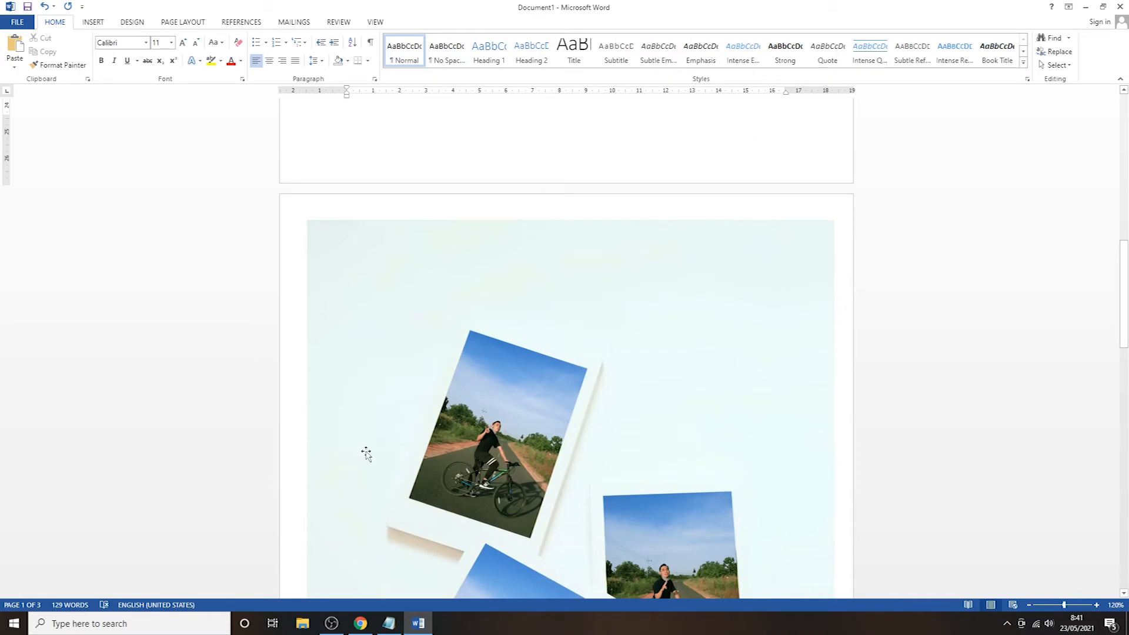
click(370, 631)
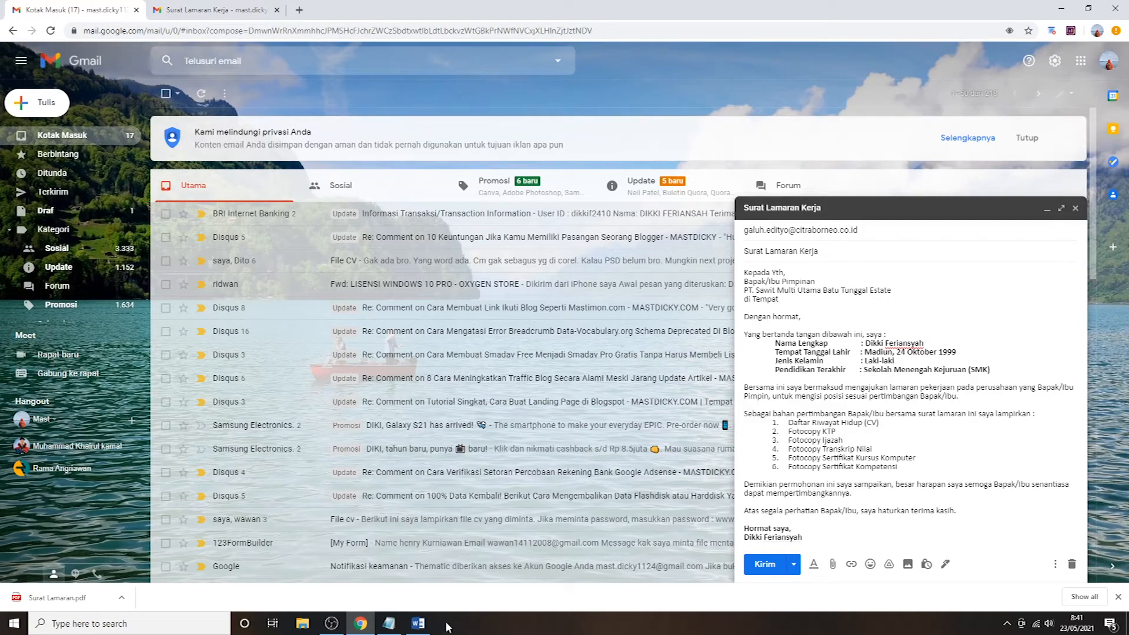
click(418, 623)
scroll(434, 253, up, 1)
scroll(433, 253, up, 3)
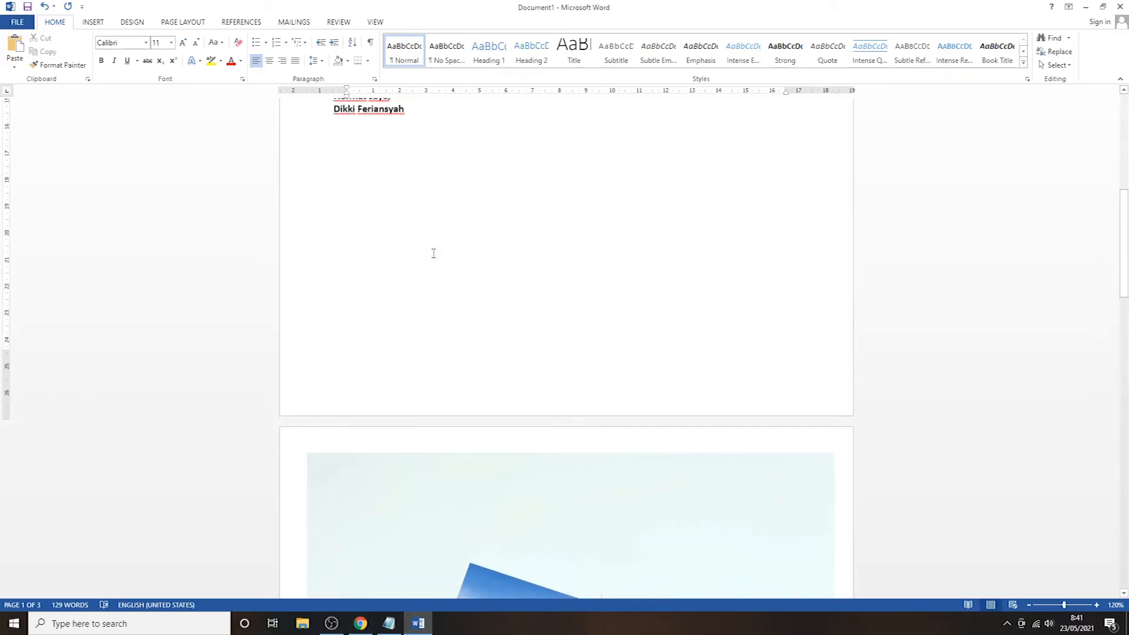
scroll(432, 253, down, 5)
- Inspect the cycling photo collage pictures on pages 2 and 3 of the letter
click(435, 228)
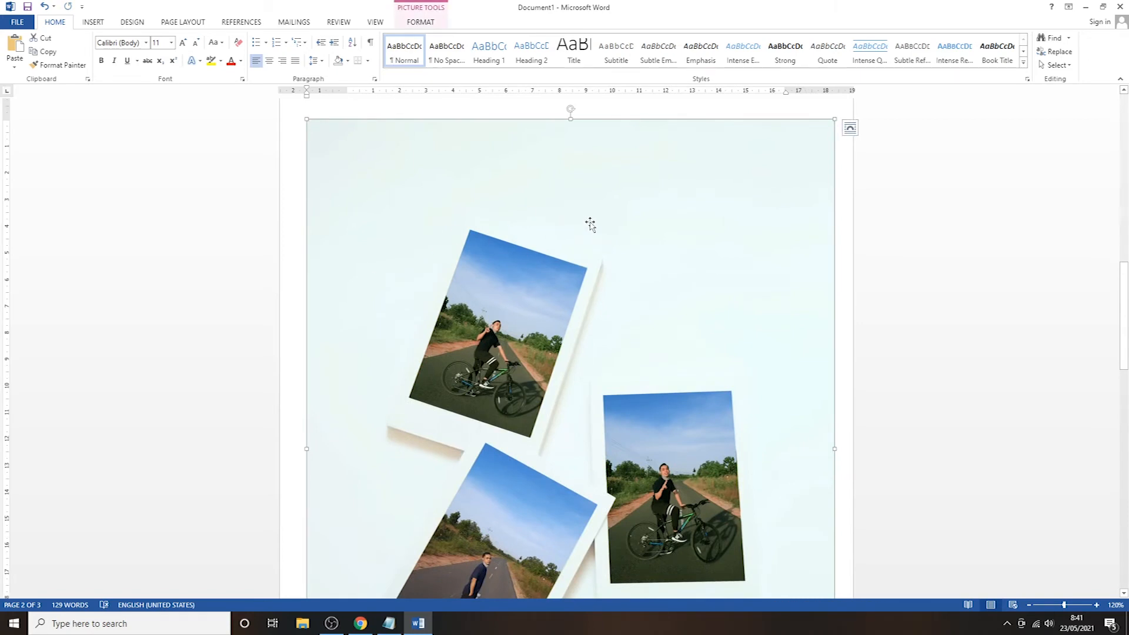
scroll(441, 169, up, 2)
scroll(441, 171, down, 10)
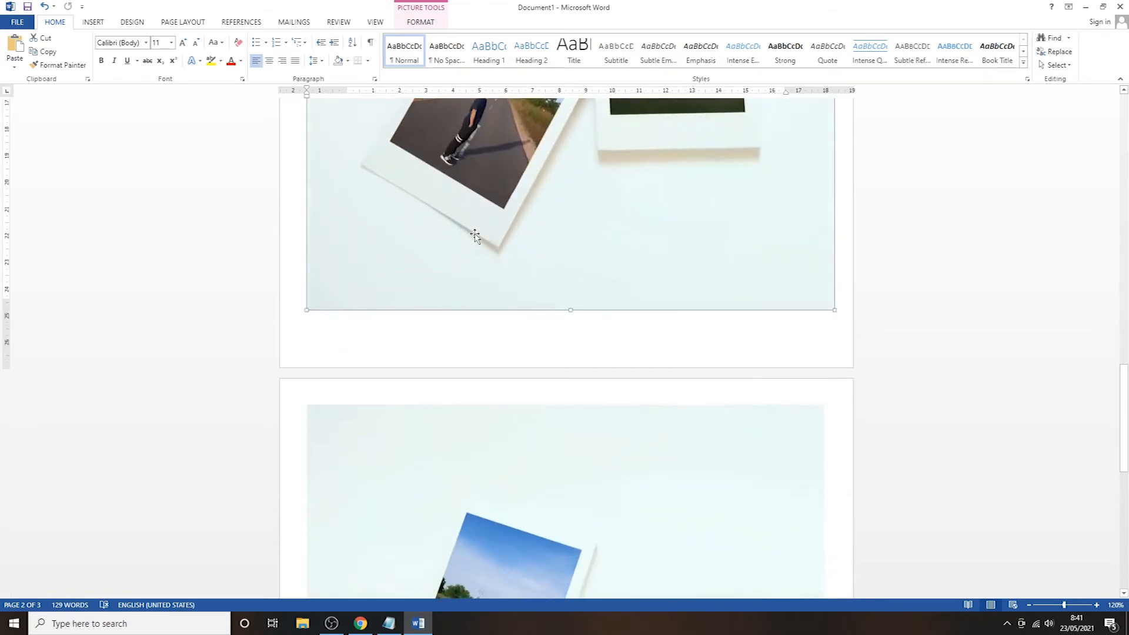
scroll(473, 219, down, 5)
click(436, 260)
scroll(515, 295, down, 4)
scroll(515, 295, down, 1)
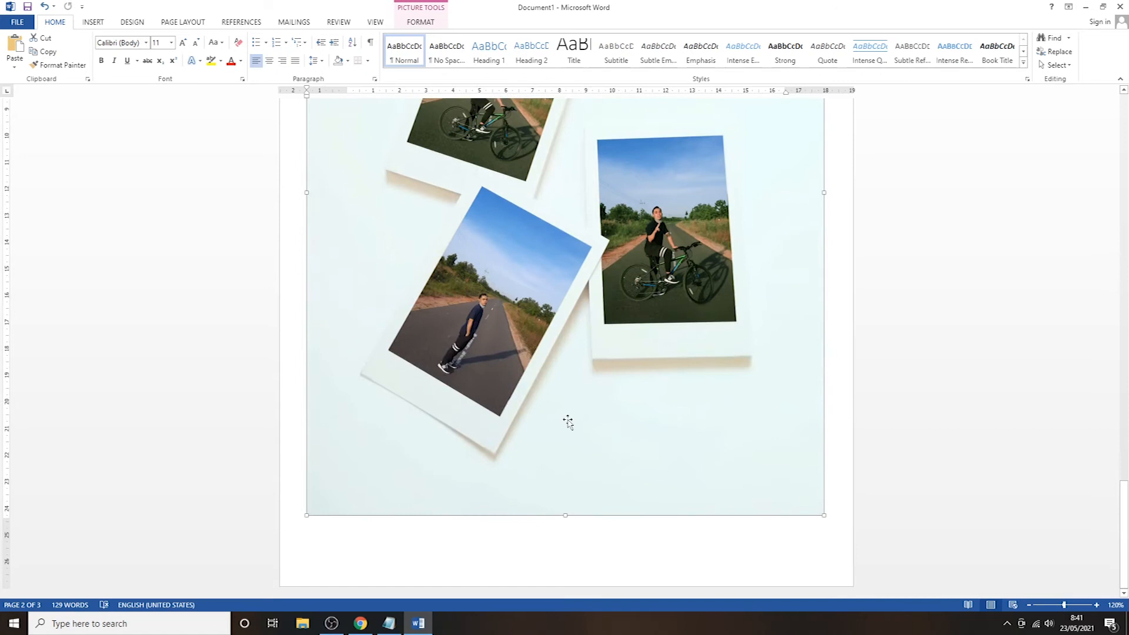
click(831, 406)
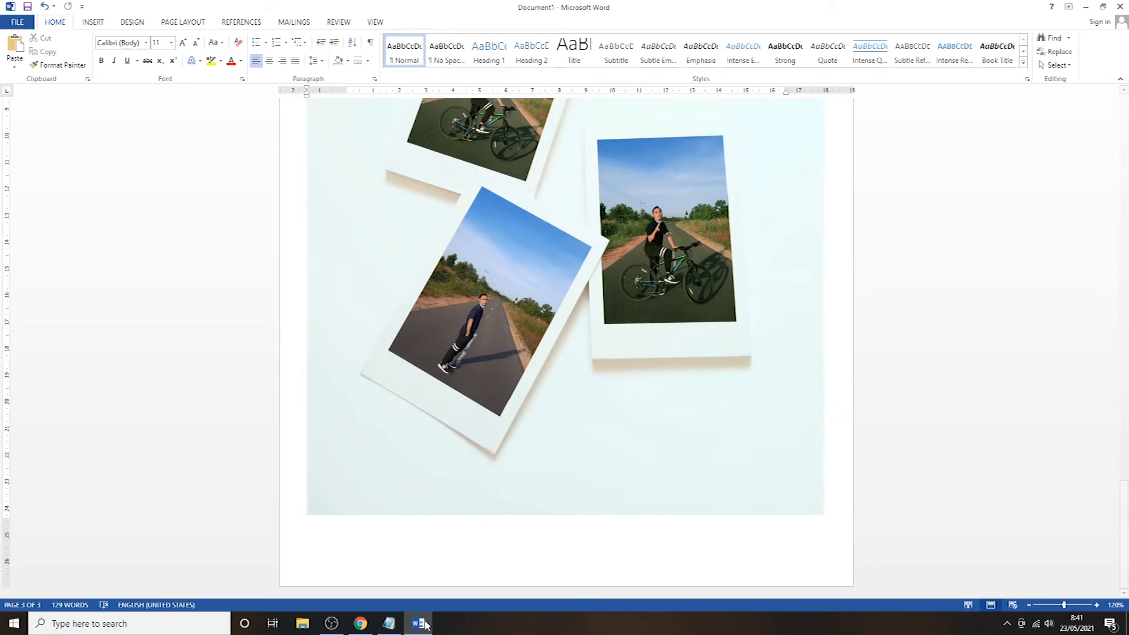
click(360, 623)
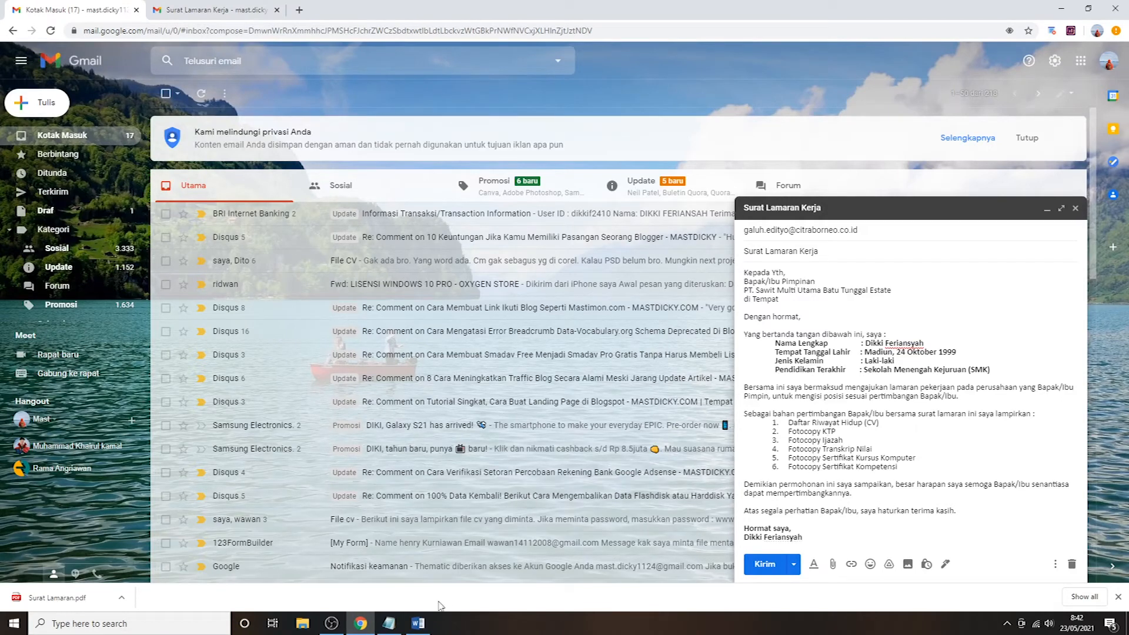
click(419, 624)
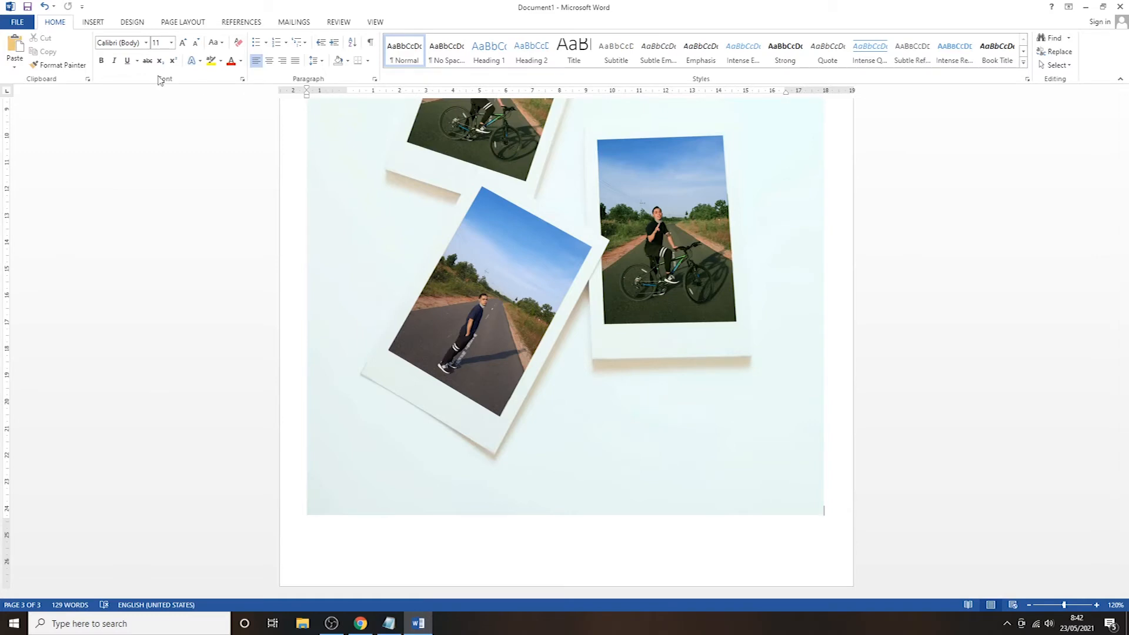
- Save the letter into Documents with PDF file type under the name 'Surat Lamaran'
click(22, 22)
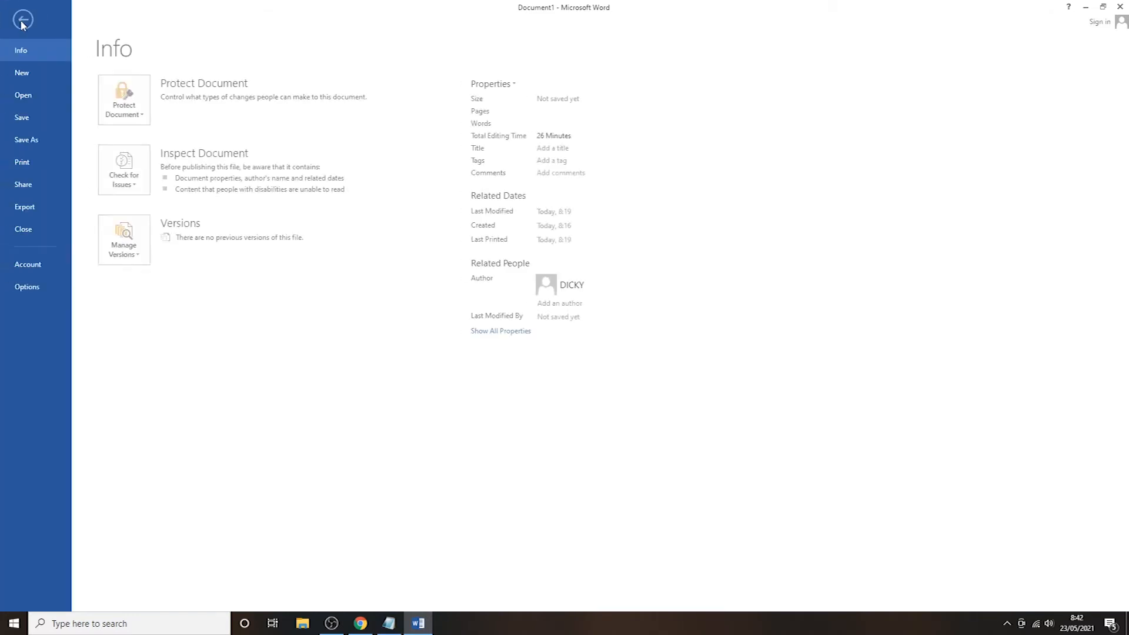
click(28, 141)
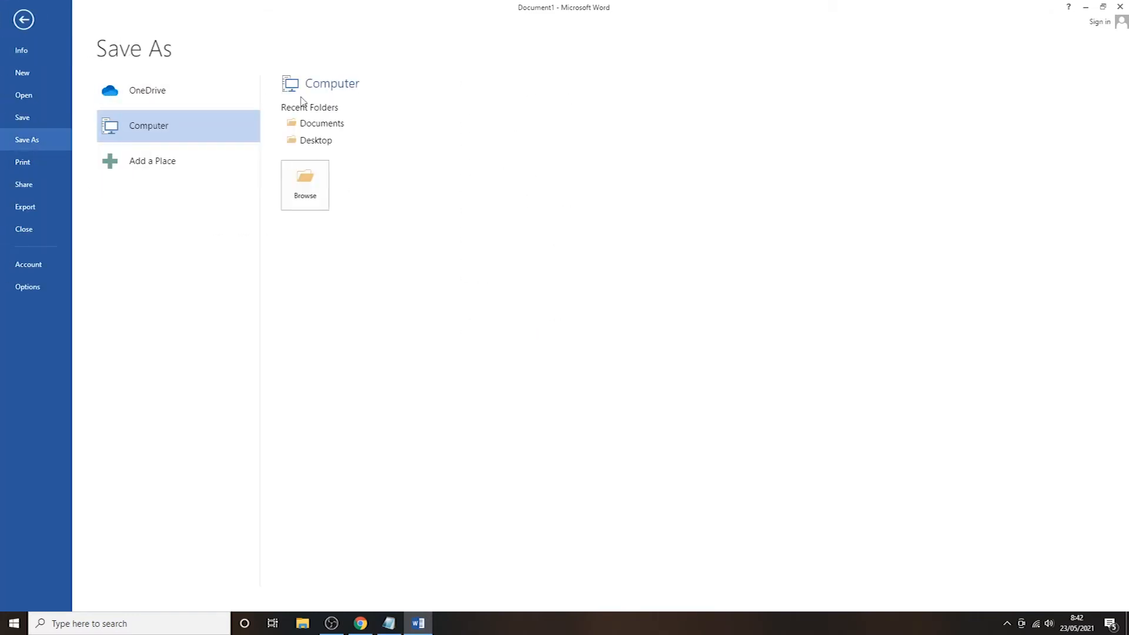
click(321, 125)
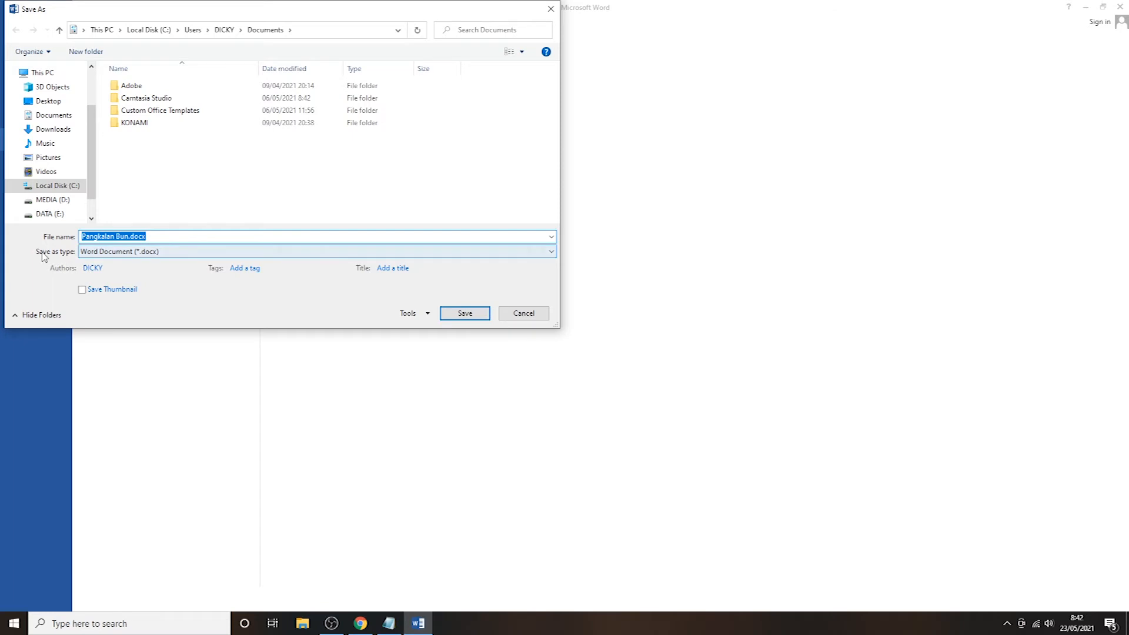
click(119, 252)
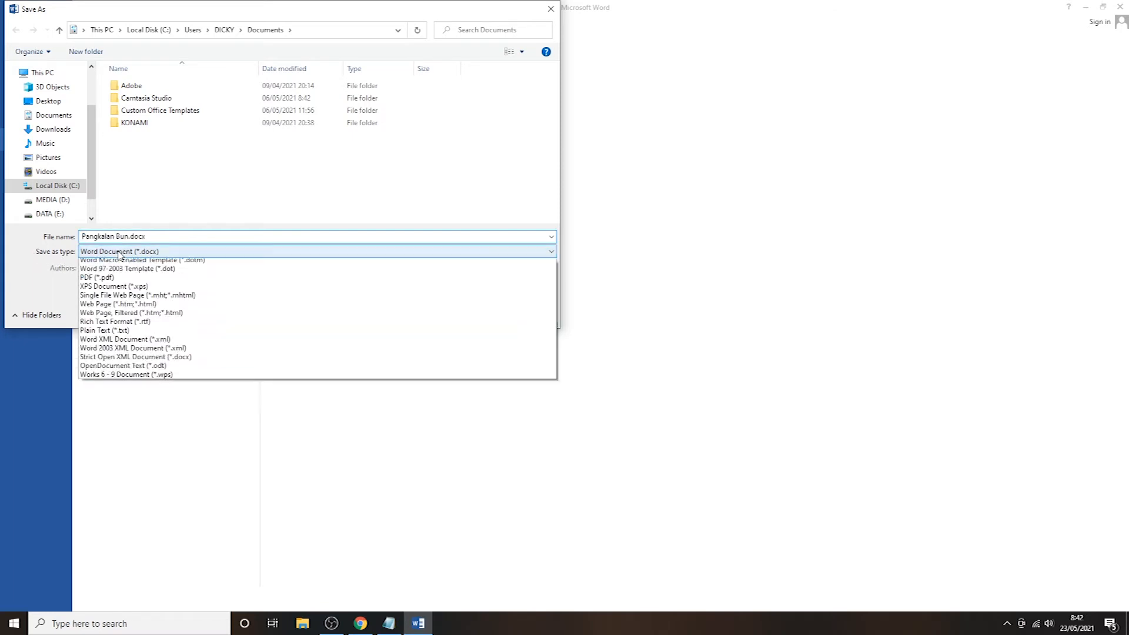
click(126, 317)
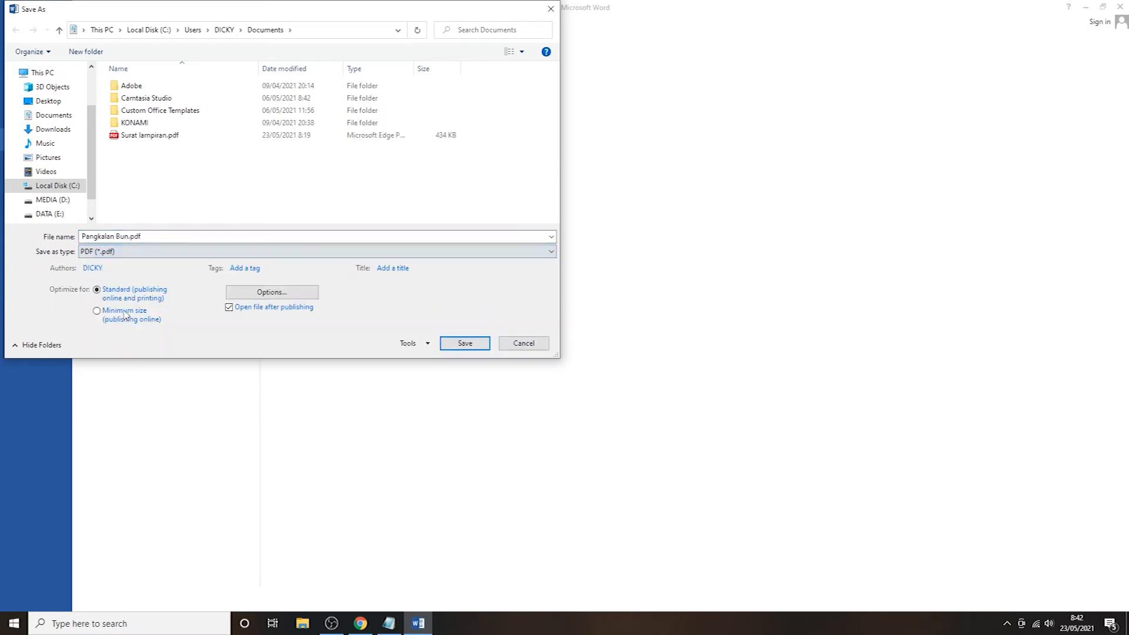
click(147, 236)
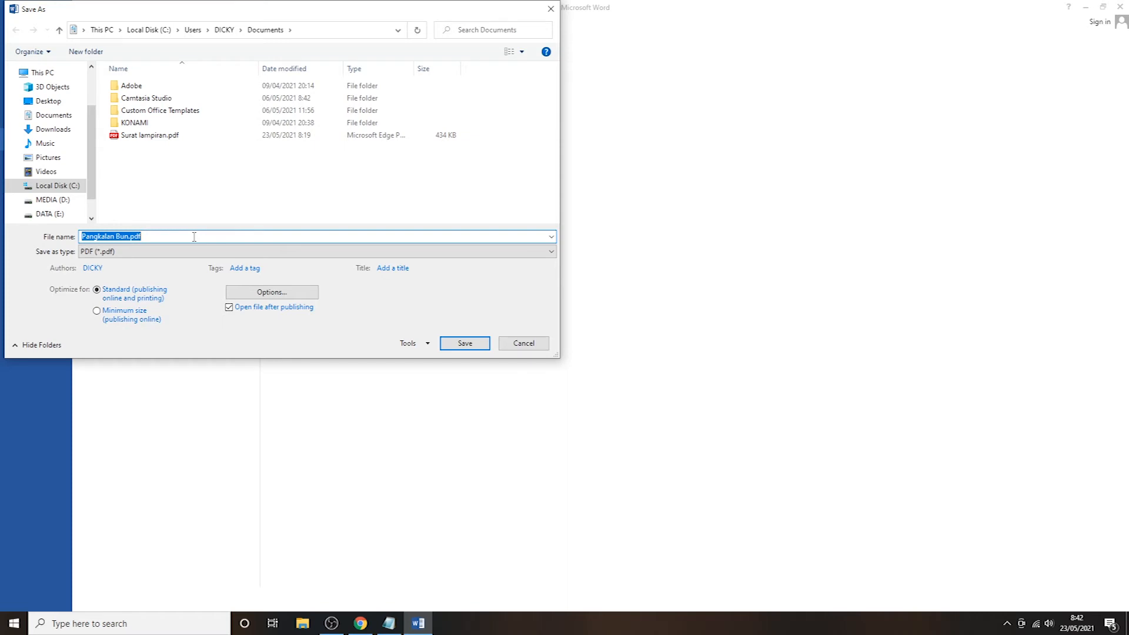
text(Surat Lamran)
key(BackSpace)
text(aran)
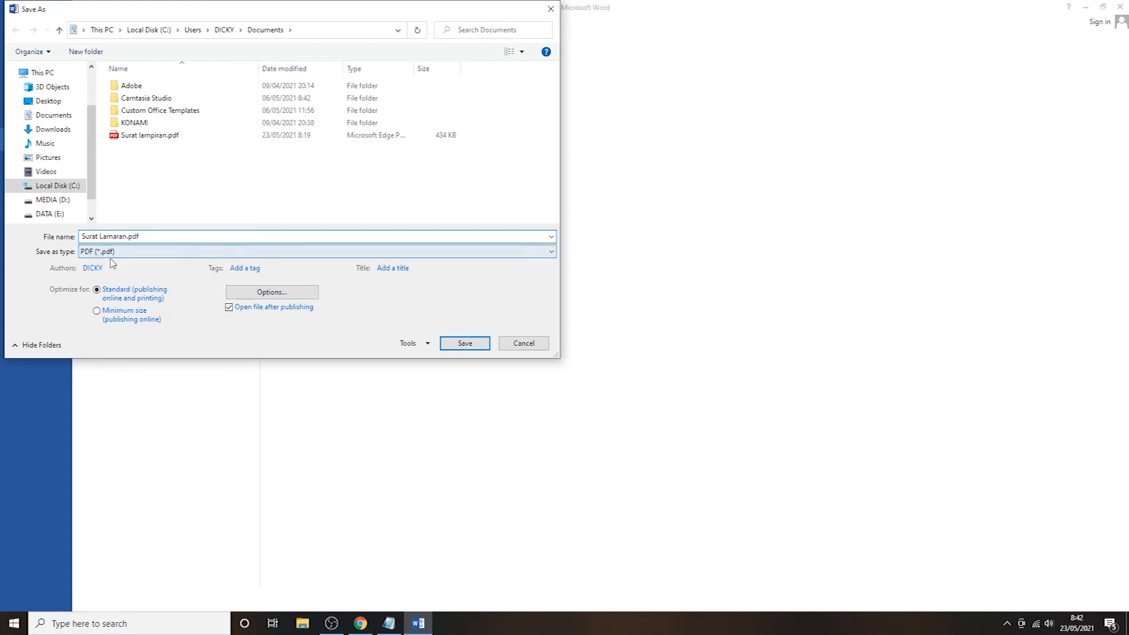
click(462, 343)
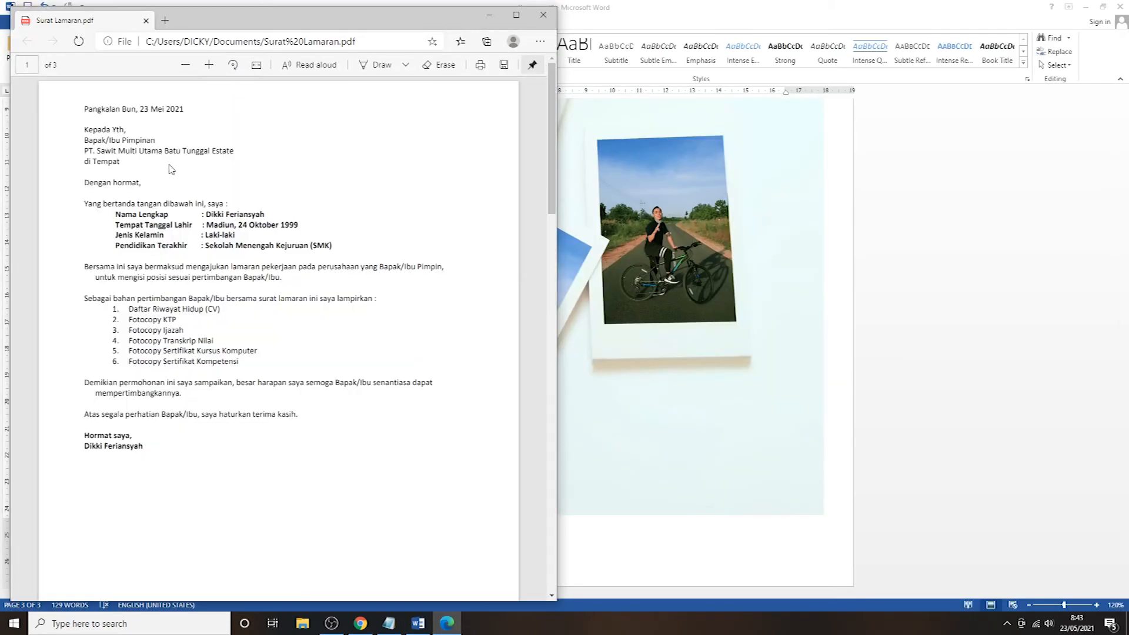
- Scroll through the 3-page Surat Lamaran.pdf in Edge, then close it
scroll(138, 149, down, 5)
scroll(138, 149, down, 10)
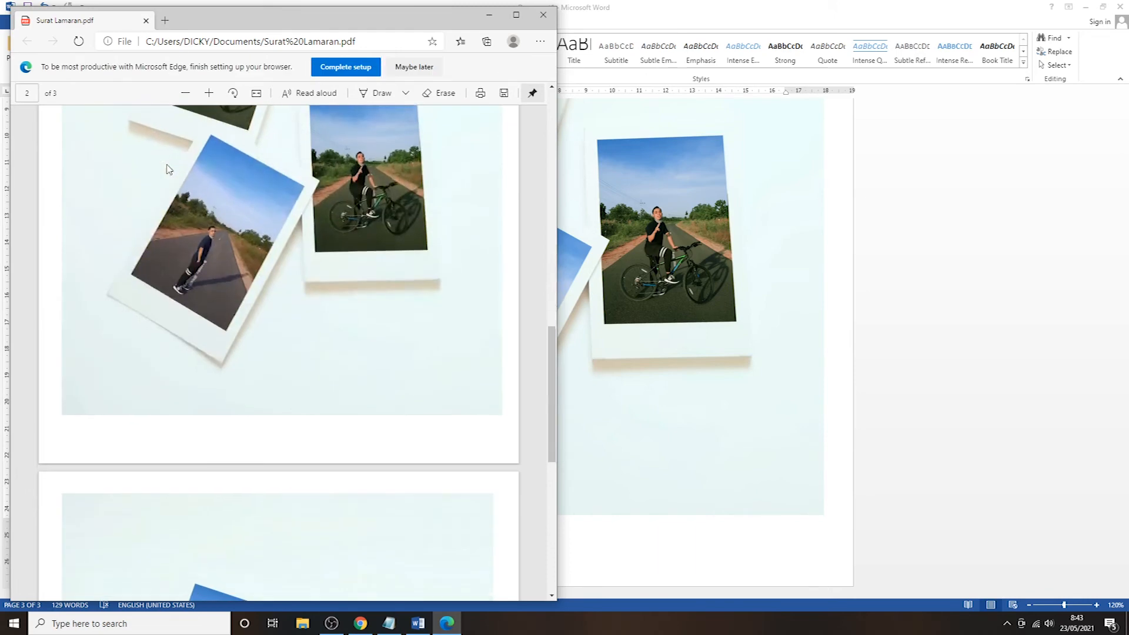
scroll(182, 172, up, 15)
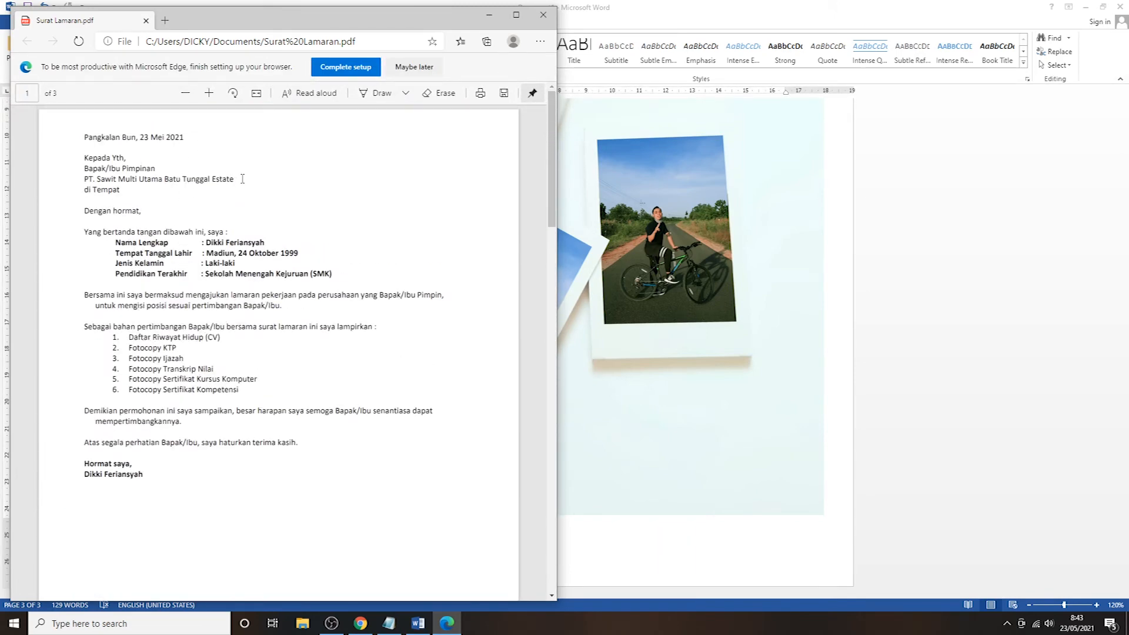
click(543, 15)
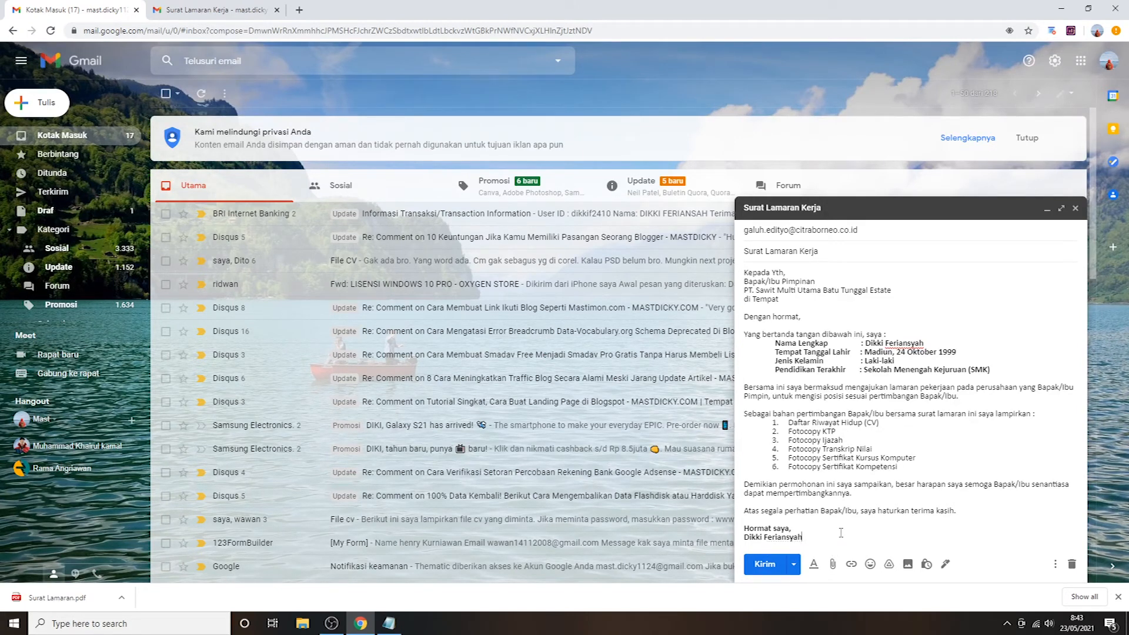
- Attach Surat Lamaran.pdf from the Documents folder to the draft
click(833, 565)
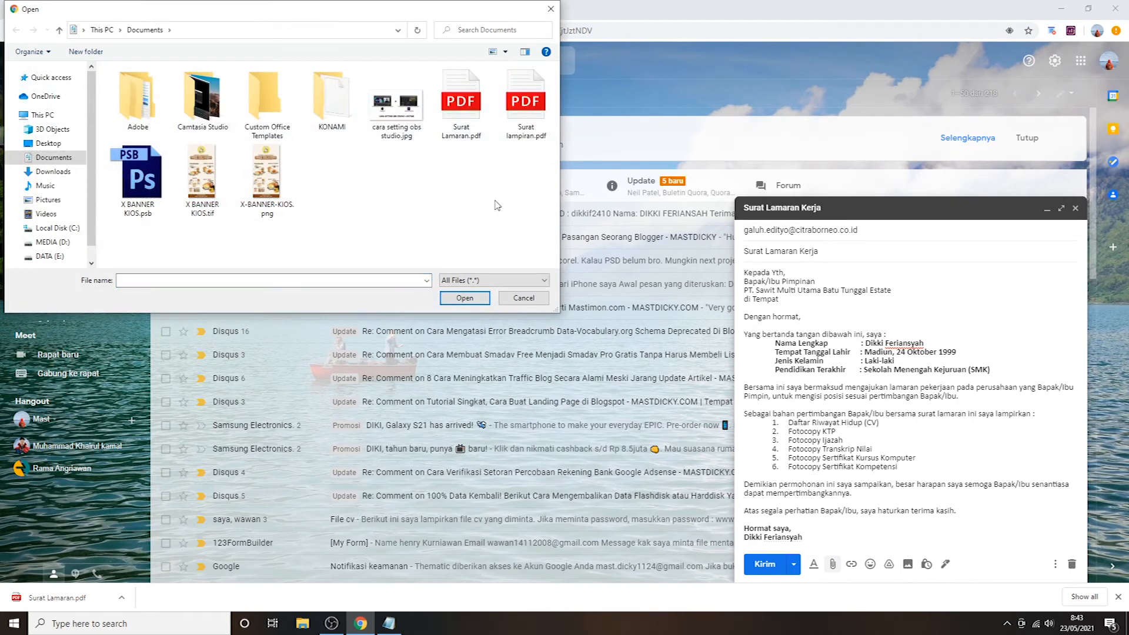
click(473, 101)
click(465, 299)
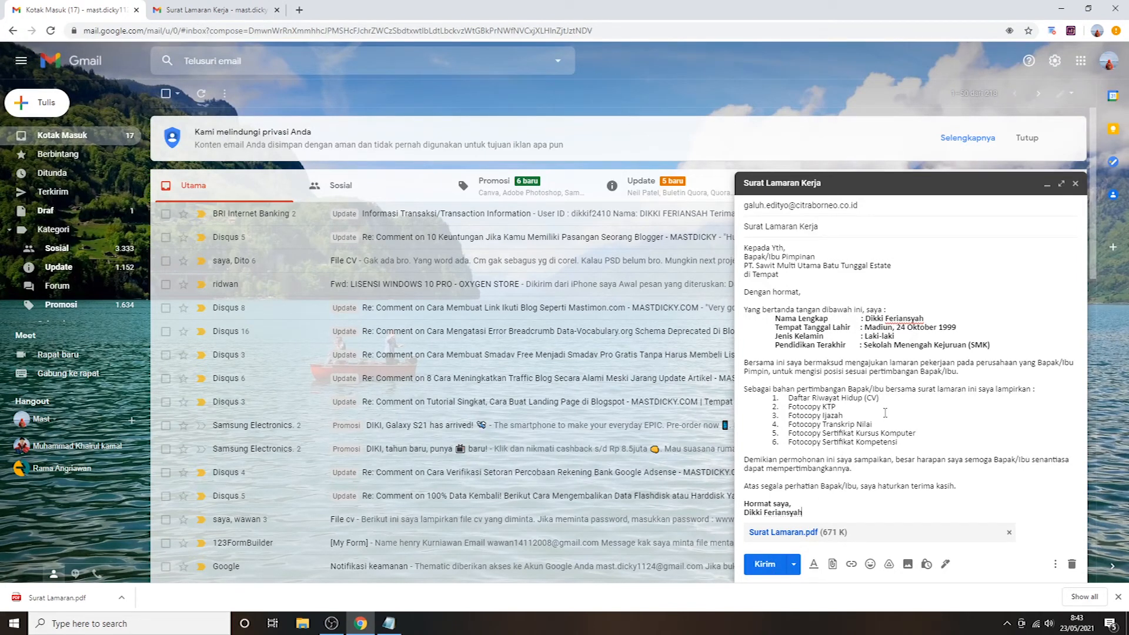
- Close the compose window and review the earlier sent 'Surat Lamaran Kerja' email's letter and PDF attachment
click(1074, 185)
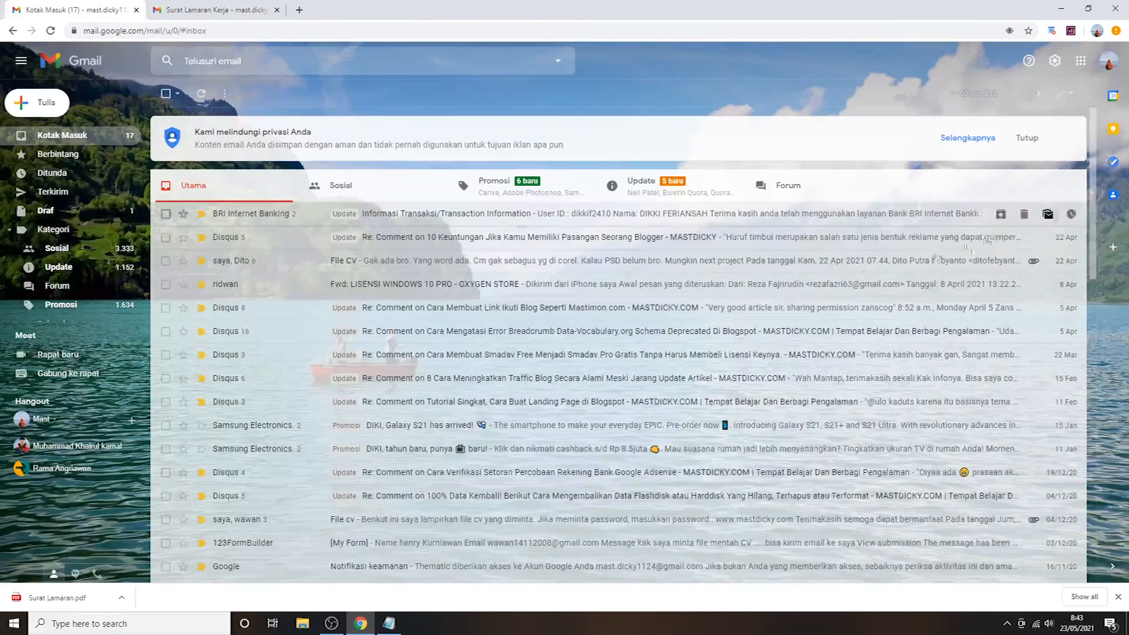
click(226, 10)
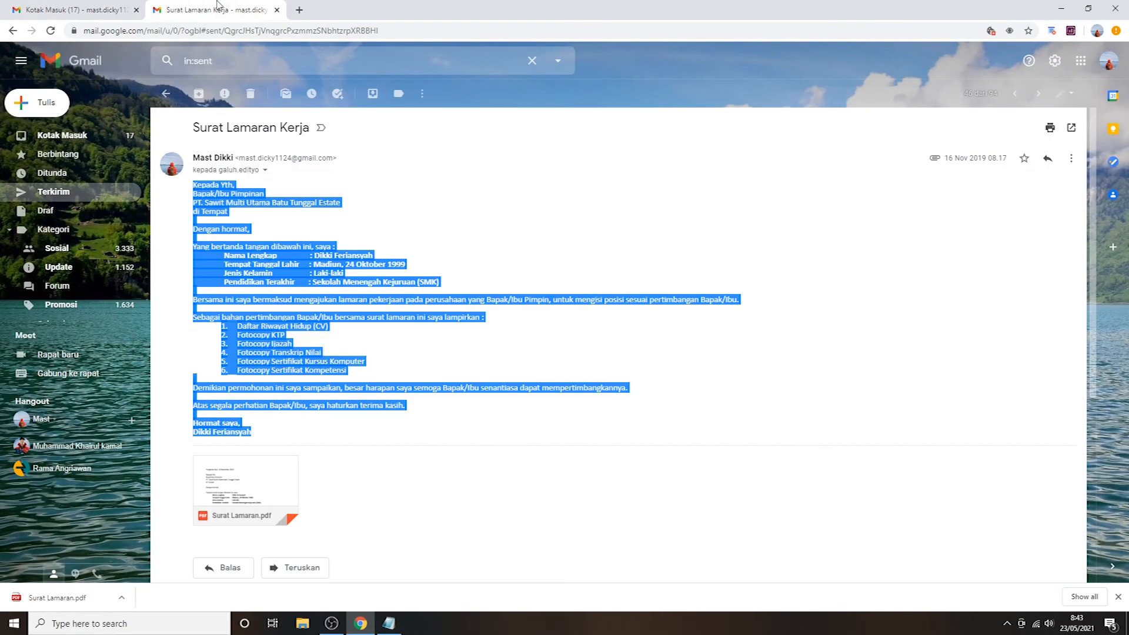
click(348, 330)
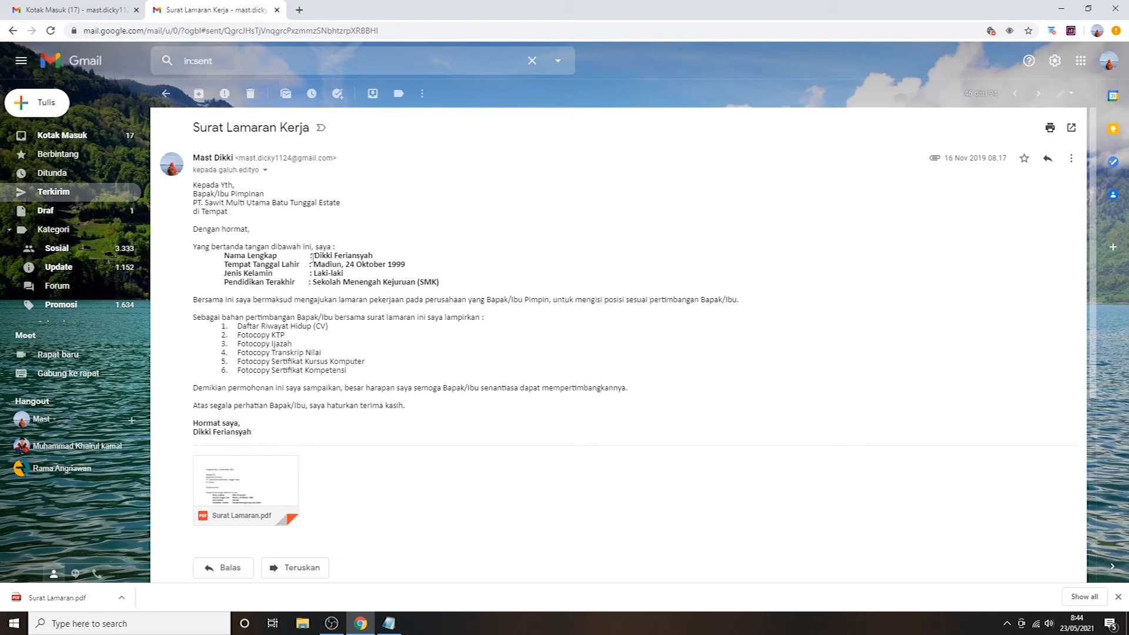
drag(194, 186, 235, 301)
click(279, 344)
mouse_move(225, 516)
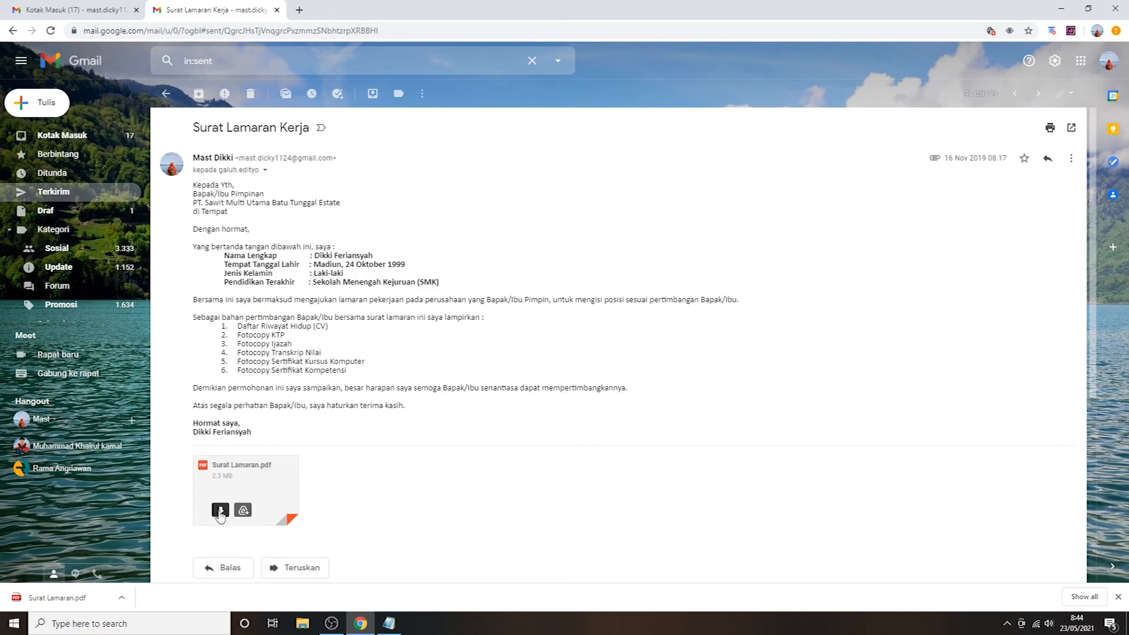